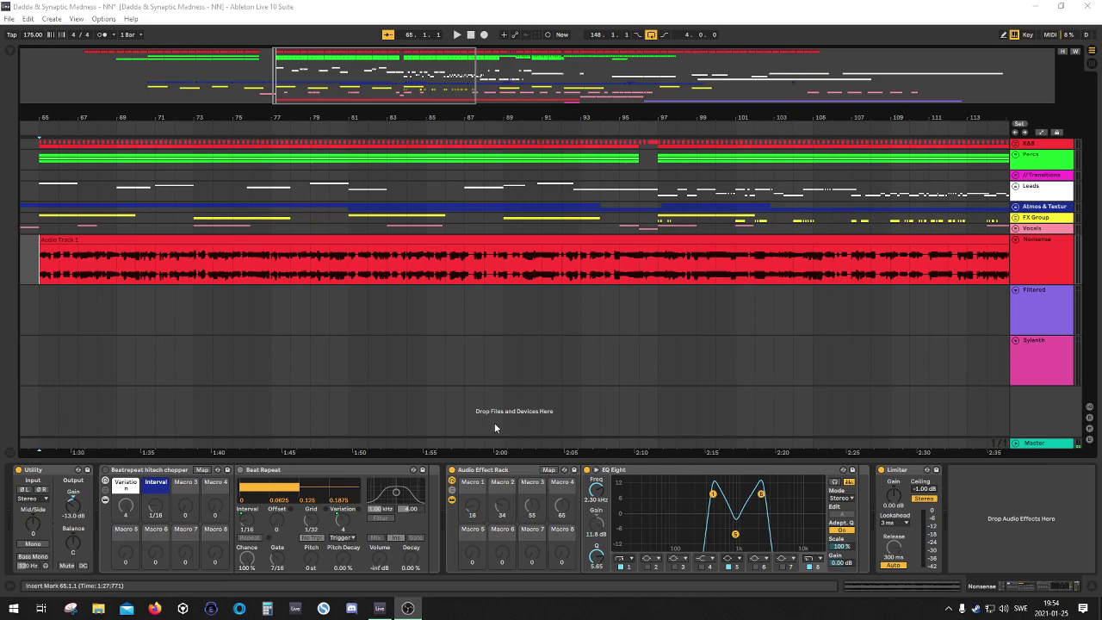
Step: Search the audio effects for "eq" and add an EQ Eight after the Limiter on the Nonsense track
{"action": "left_click", "coordinate": [640, 470]}
{"action": "left_click", "coordinate": [493, 470]}
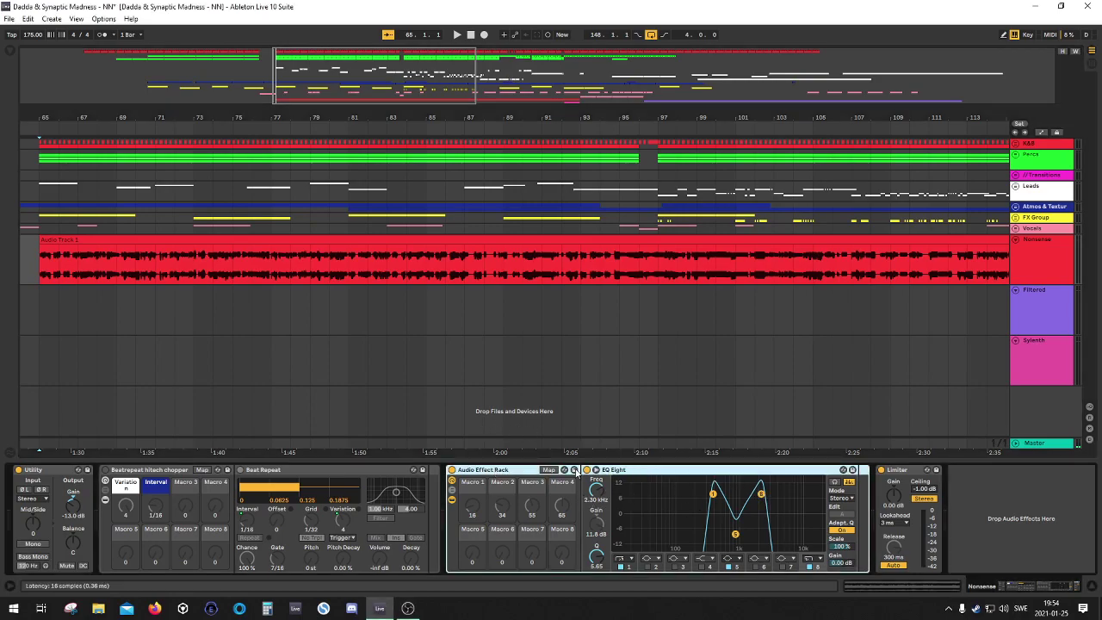
{"action": "left_click", "coordinate": [10, 49]}
{"action": "left_click", "coordinate": [36, 54]}
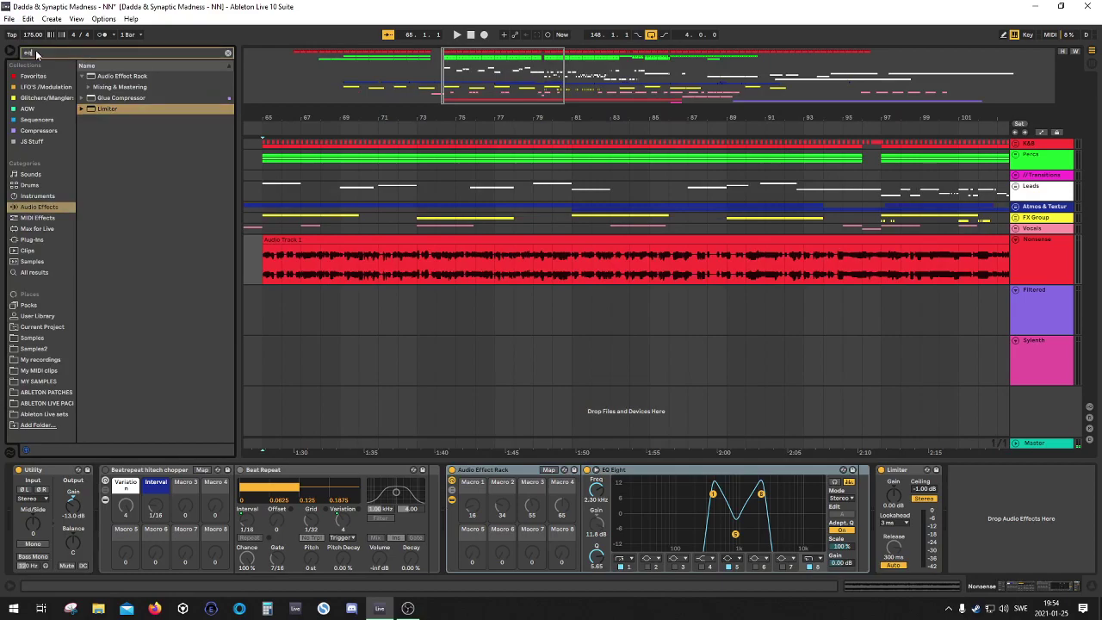
{"action": "left_click_drag", "start_coordinate": [108, 121], "coordinate": [996, 516]}
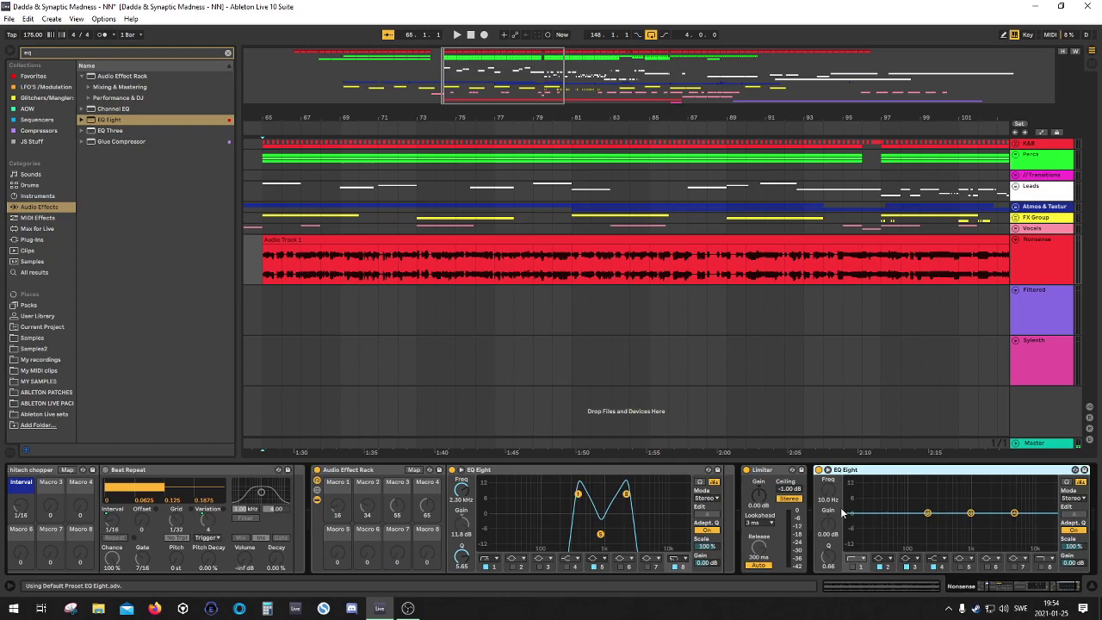
Step: In the new EQ Eight, set filter 1 to a low cut at about 124 Hz and filter 8 to a high cut at about 1.67 kHz
{"action": "left_click", "coordinate": [852, 566]}
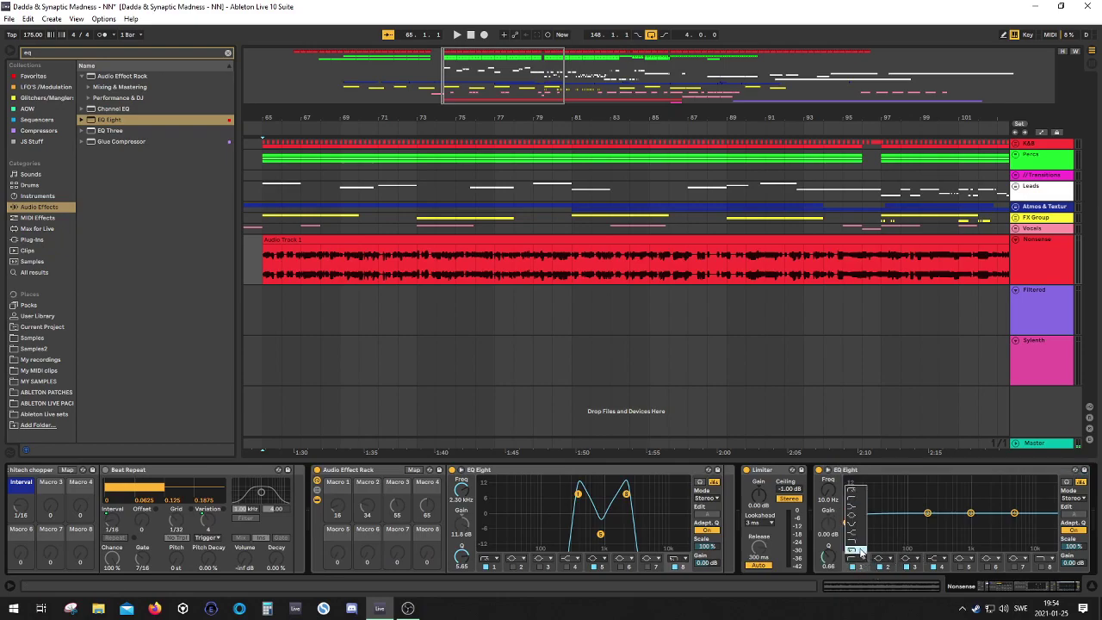
{"action": "left_click", "coordinate": [1039, 566]}
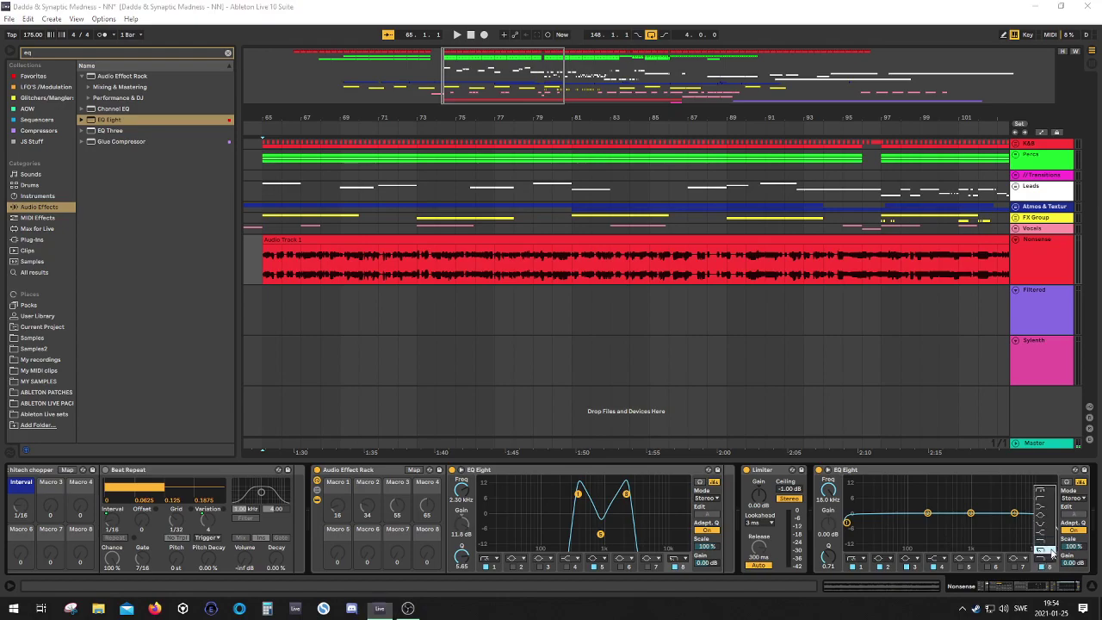
{"action": "left_click_drag", "start_coordinate": [848, 525], "coordinate": [910, 522]}
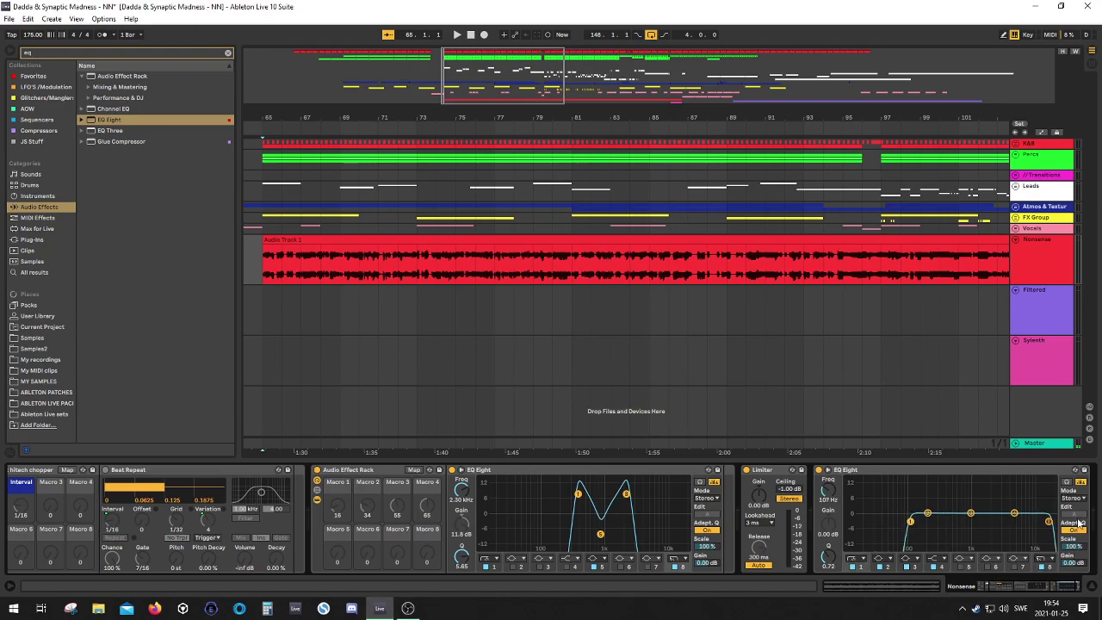
{"action": "left_click_drag", "start_coordinate": [1053, 526], "coordinate": [983, 522]}
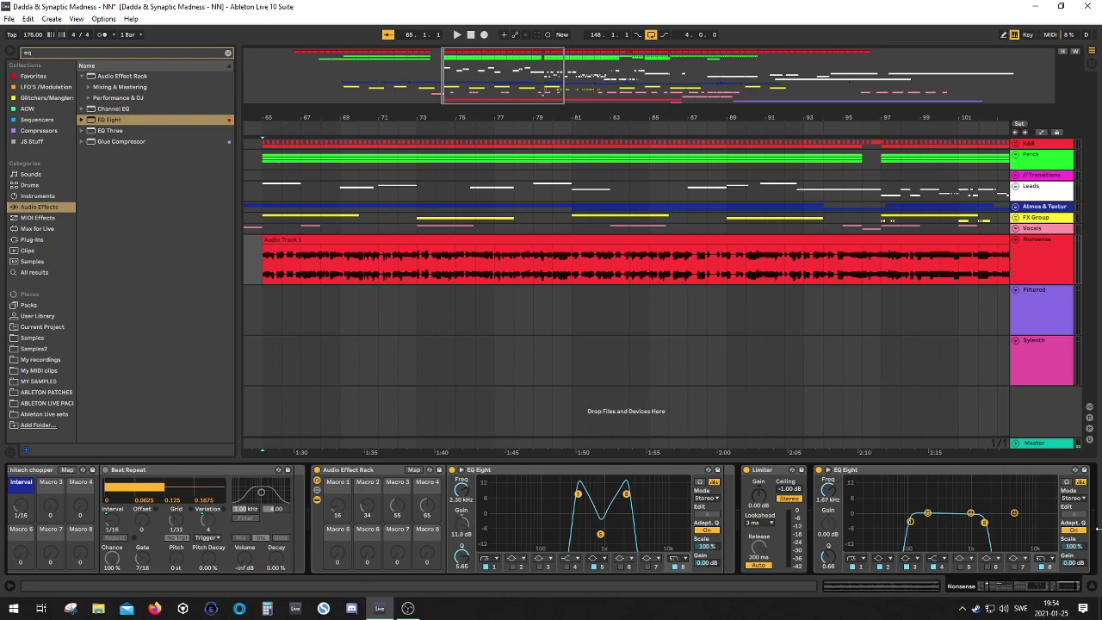
{"action": "left_click_drag", "start_coordinate": [910, 522], "coordinate": [914, 527]}
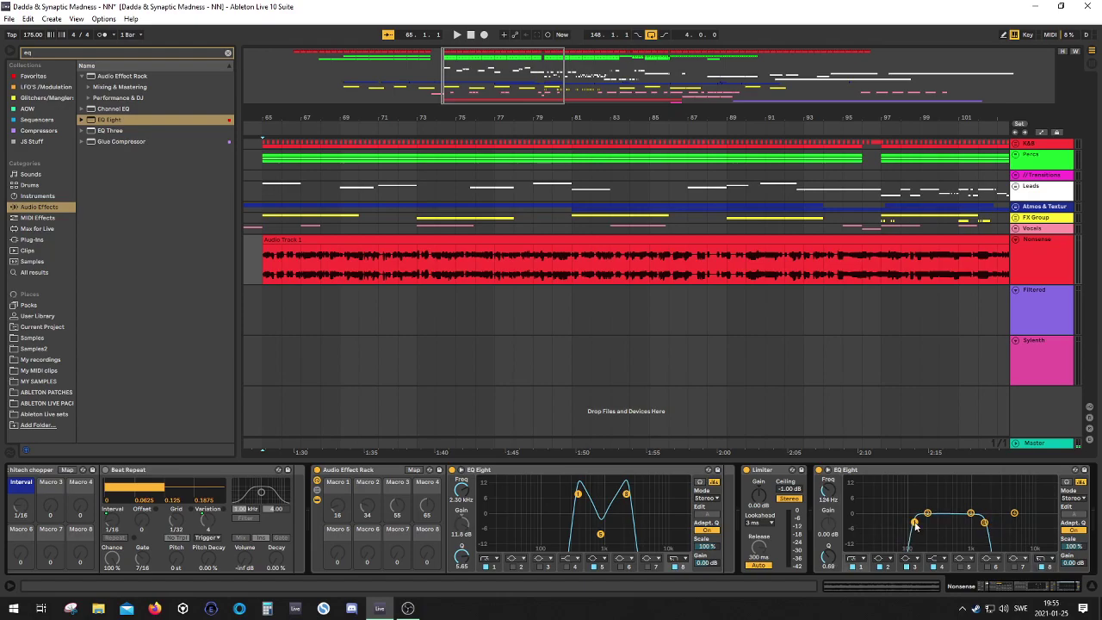
Step: Turn off filters 3 and 4, shape two resonant peaks around a filter 2 dip, and shift the whole curve upward in frequency
{"action": "left_click", "coordinate": [934, 567]}
{"action": "left_click", "coordinate": [908, 567]}
{"action": "mouse_move", "coordinate": [927, 513]}
{"action": "left_mouse_down"}
{"action": "mouse_move", "coordinate": [951, 529]}
{"action": "mouse_move", "coordinate": [945, 547]}
{"action": "mouse_move", "coordinate": [912, 517]}
{"action": "mouse_move", "coordinate": [968, 511]}
{"action": "mouse_move", "coordinate": [914, 508]}
{"action": "left_mouse_up"}
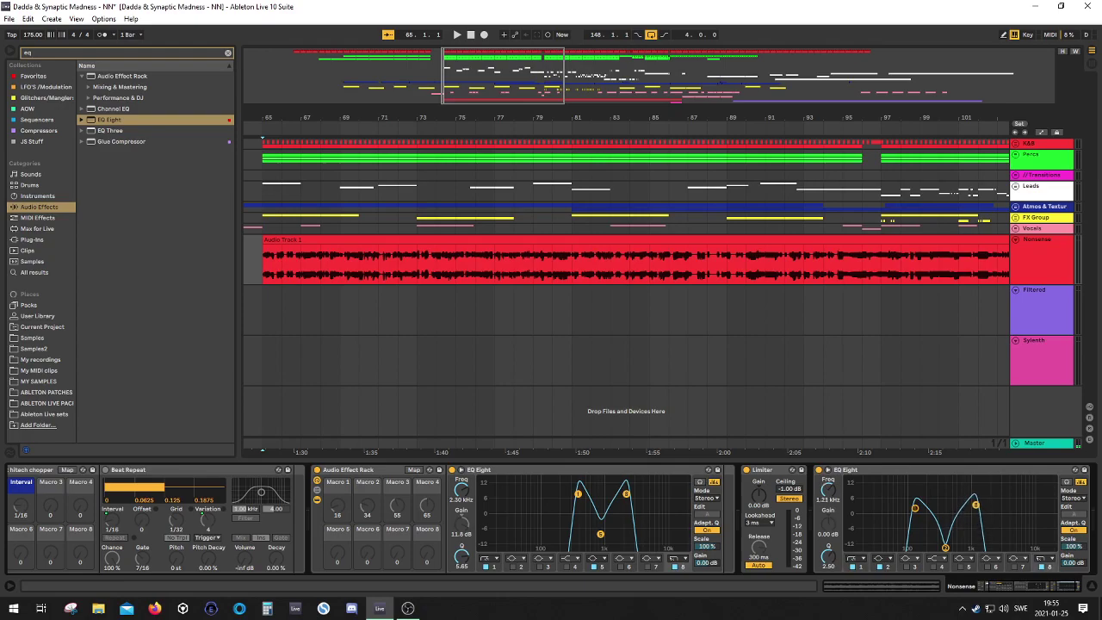
{"action": "left_click_drag", "start_coordinate": [914, 508], "coordinate": [969, 504]}
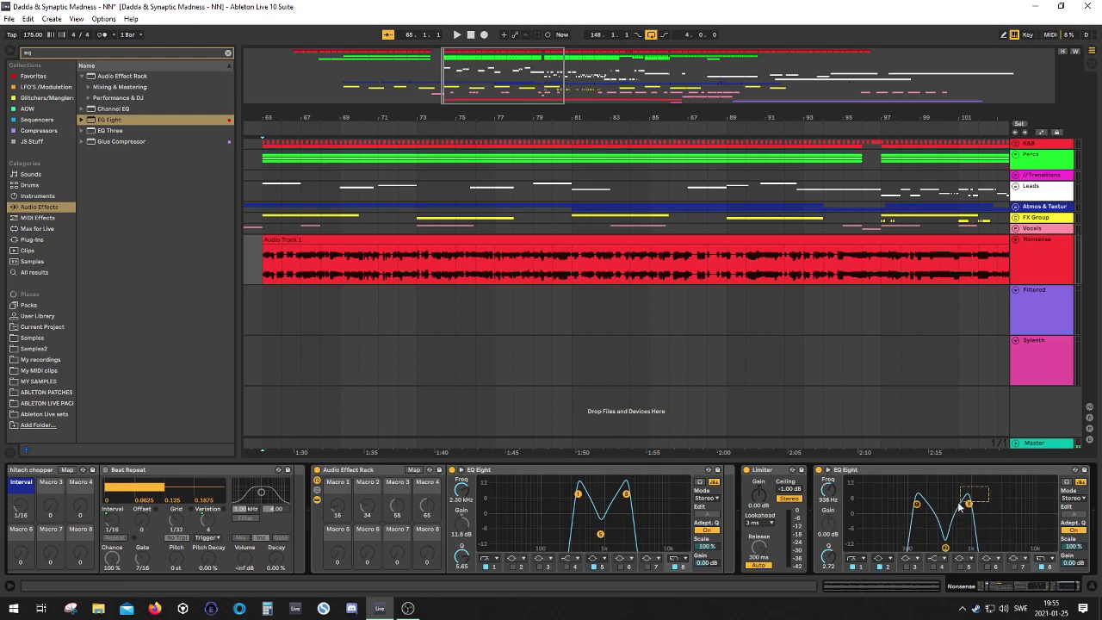
{"action": "left_click_drag", "start_coordinate": [918, 506], "coordinate": [944, 497]}
Step: Switch off the new EQ Eight and the Audio Effect Rack on the Nonsense track
{"action": "left_click", "coordinate": [820, 471]}
{"action": "left_click", "coordinate": [285, 241]}
{"action": "key", "text": "ctrl+c"}
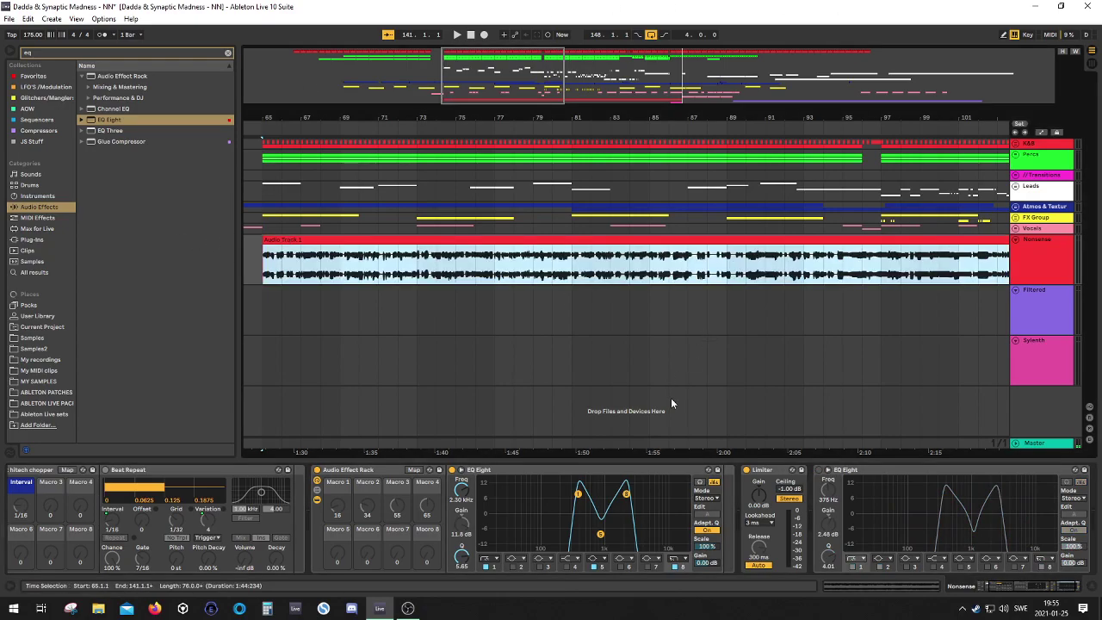
{"action": "left_click", "coordinate": [317, 470]}
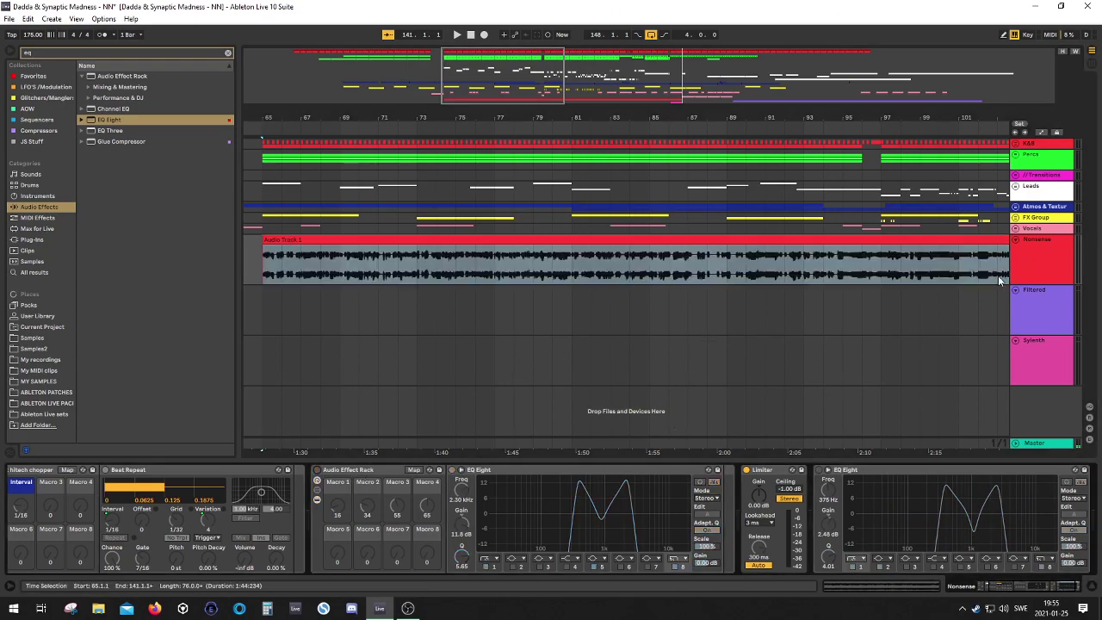
Step: Show the track routing and mixer controls, and audition the Nonsense track in solo from bar 65
{"action": "left_click", "coordinate": [1088, 439]}
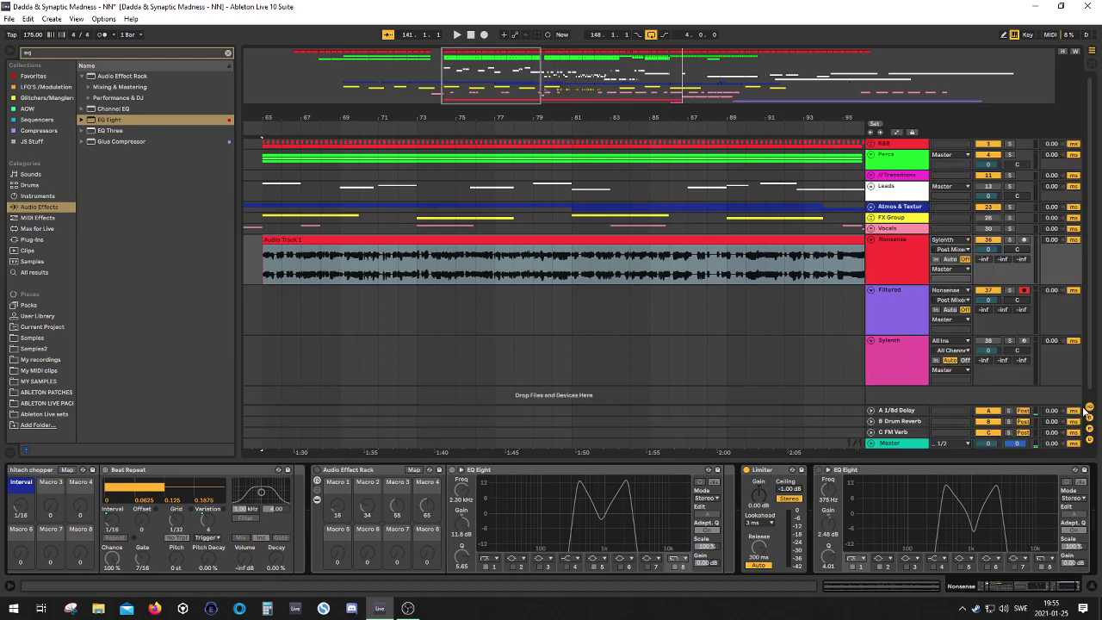
{"action": "left_click", "coordinate": [349, 277]}
{"action": "key", "text": "space"}
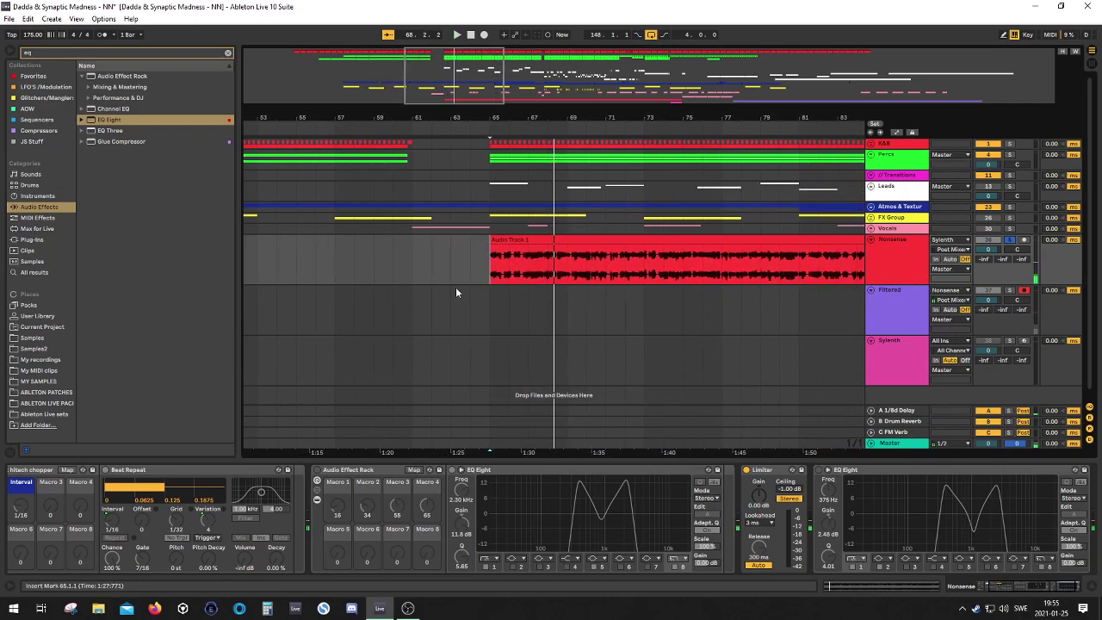
{"action": "left_click", "coordinate": [1010, 239]}
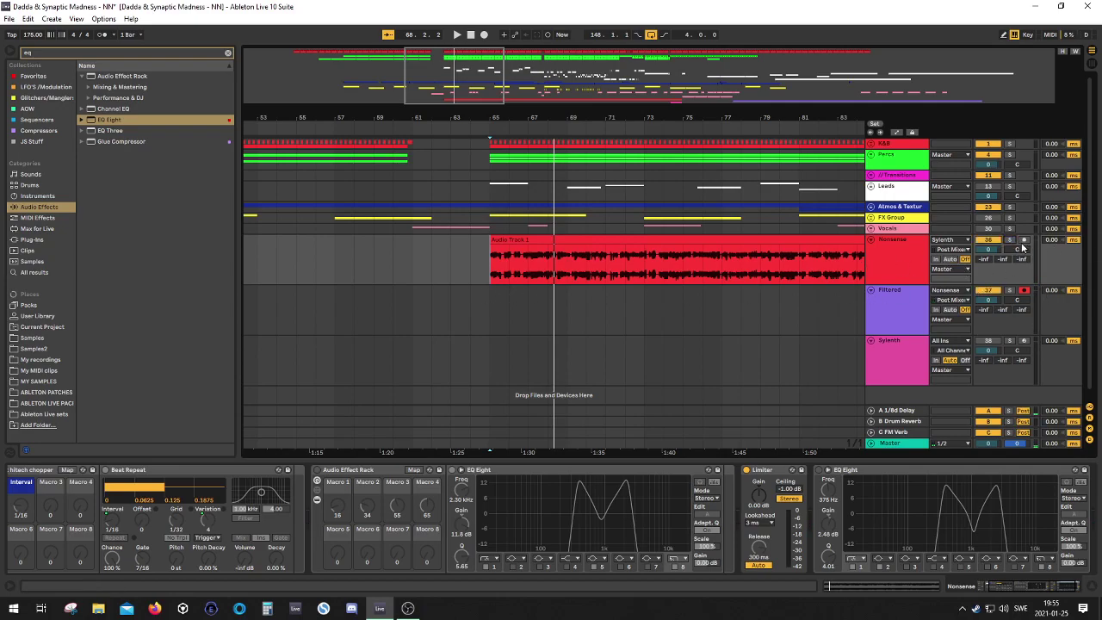
Step: Start recording the Nonsense track's output onto the Filtered track from bar 62
{"action": "left_click", "coordinate": [905, 251]}
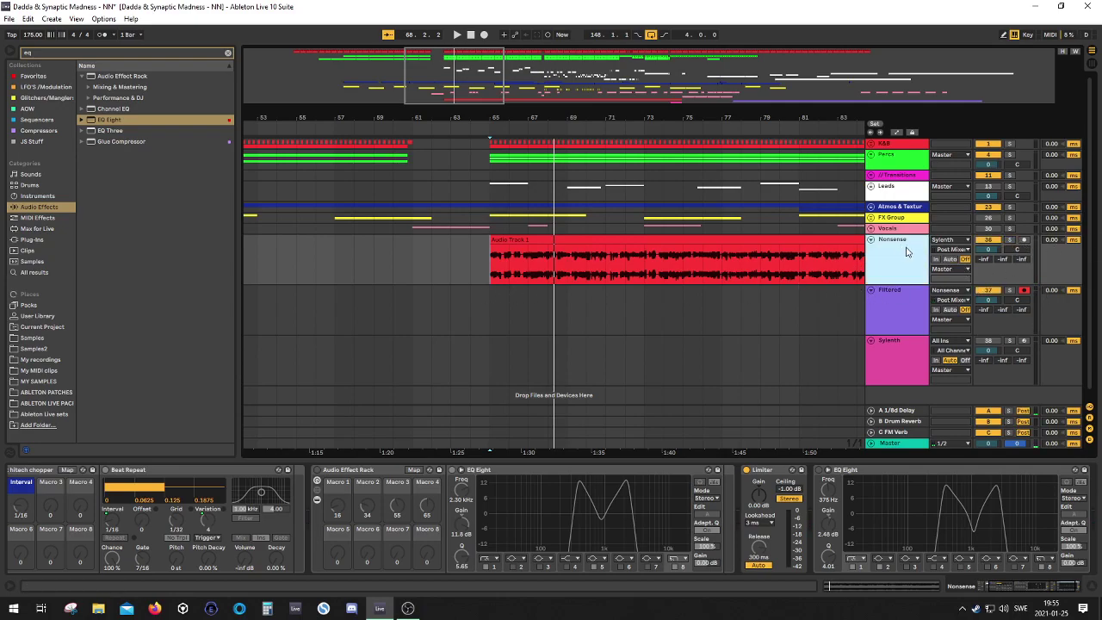
{"action": "left_click", "coordinate": [893, 312]}
{"action": "scroll", "coordinate": [545, 312], "scroll_direction": "down", "scroll_amount": 5}
{"action": "scroll", "coordinate": [401, 310], "scroll_direction": "up", "scroll_amount": 5}
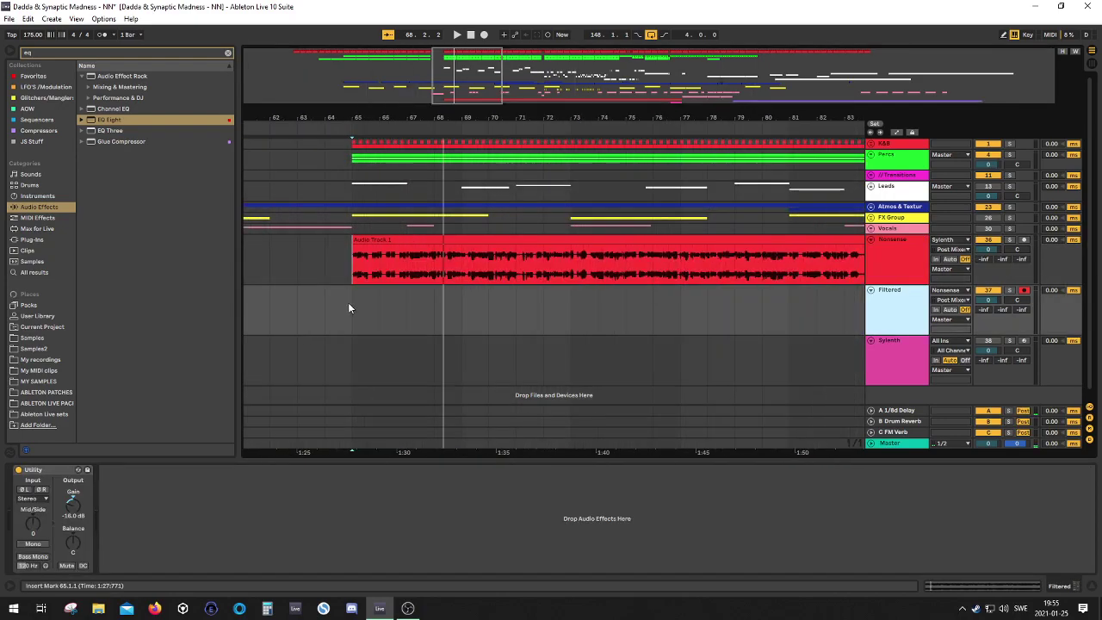
{"action": "left_click", "coordinate": [351, 304]}
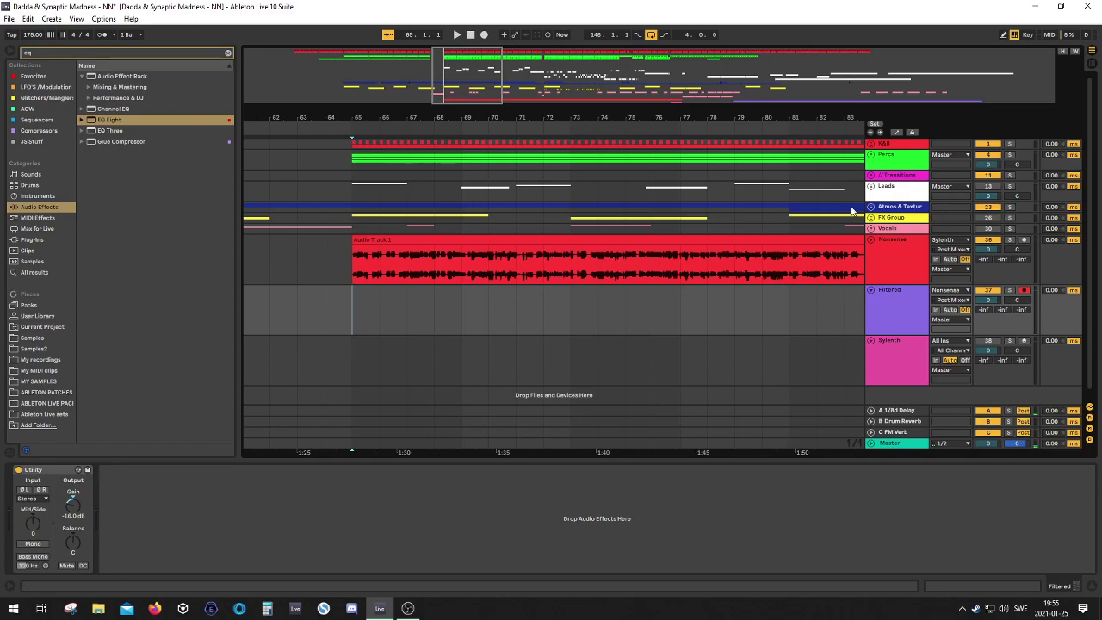
{"action": "left_click", "coordinate": [306, 308]}
{"action": "left_click", "coordinate": [268, 308]}
{"action": "left_click", "coordinate": [484, 35]}
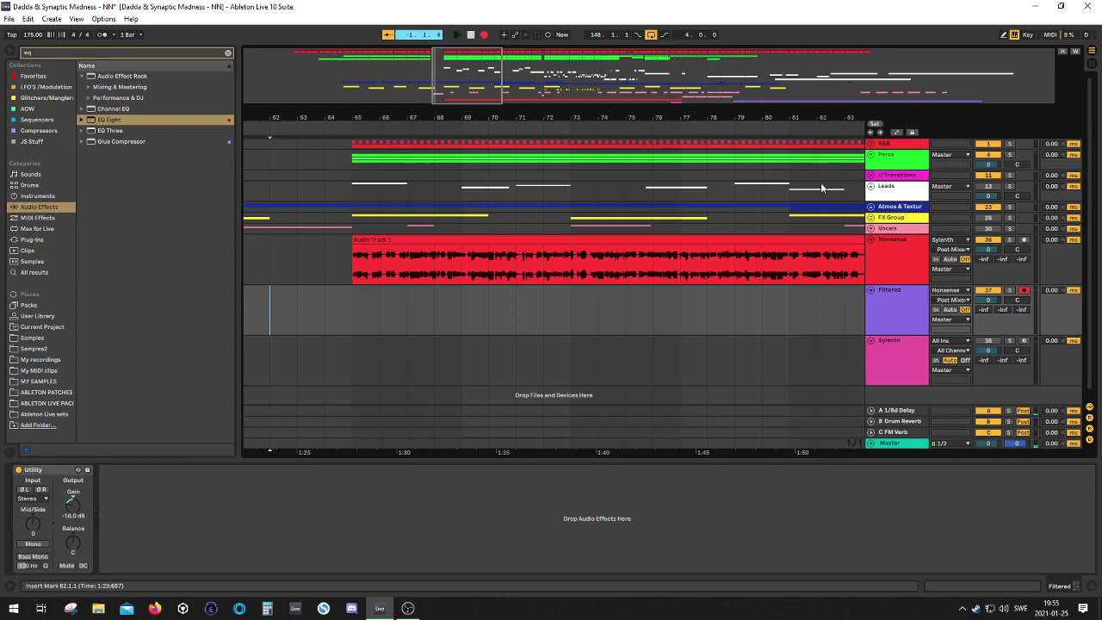
Step: Switch on the Nonsense track's Audio Effect Rack and sweep its EQ Eight peaks up and down the spectrum while recording to about bar 121
{"action": "left_click", "coordinate": [883, 247]}
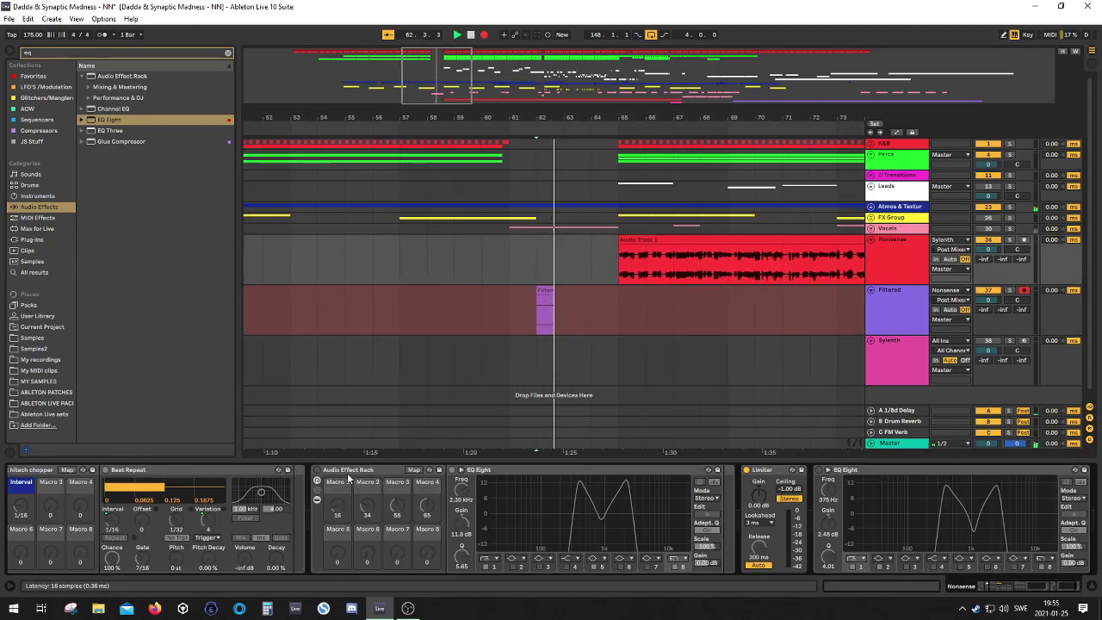
{"action": "left_click", "coordinate": [317, 470]}
{"action": "left_click_drag", "start_coordinate": [626, 495], "coordinate": [603, 479]}
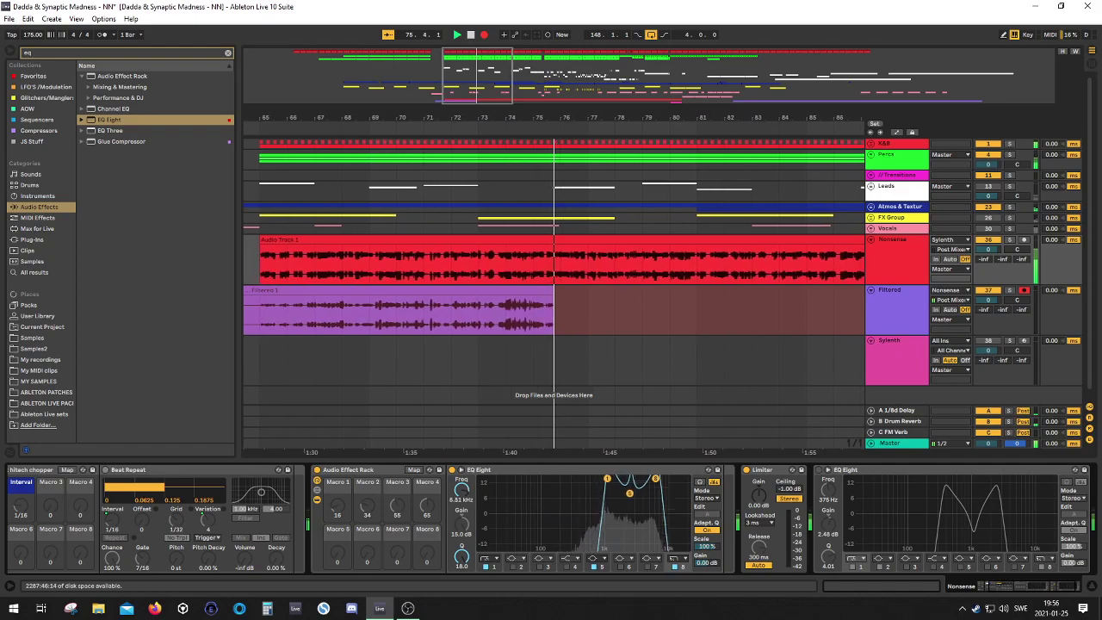
{"action": "left_click_drag", "start_coordinate": [597, 478], "coordinate": [671, 479]}
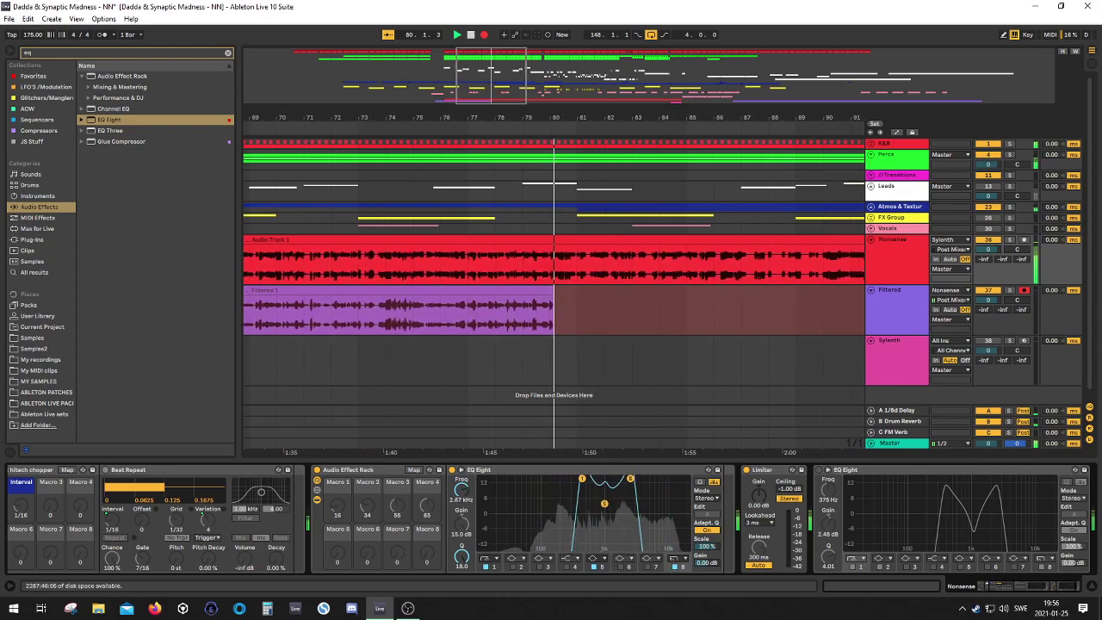
{"action": "left_click_drag", "start_coordinate": [591, 478], "coordinate": [629, 478]}
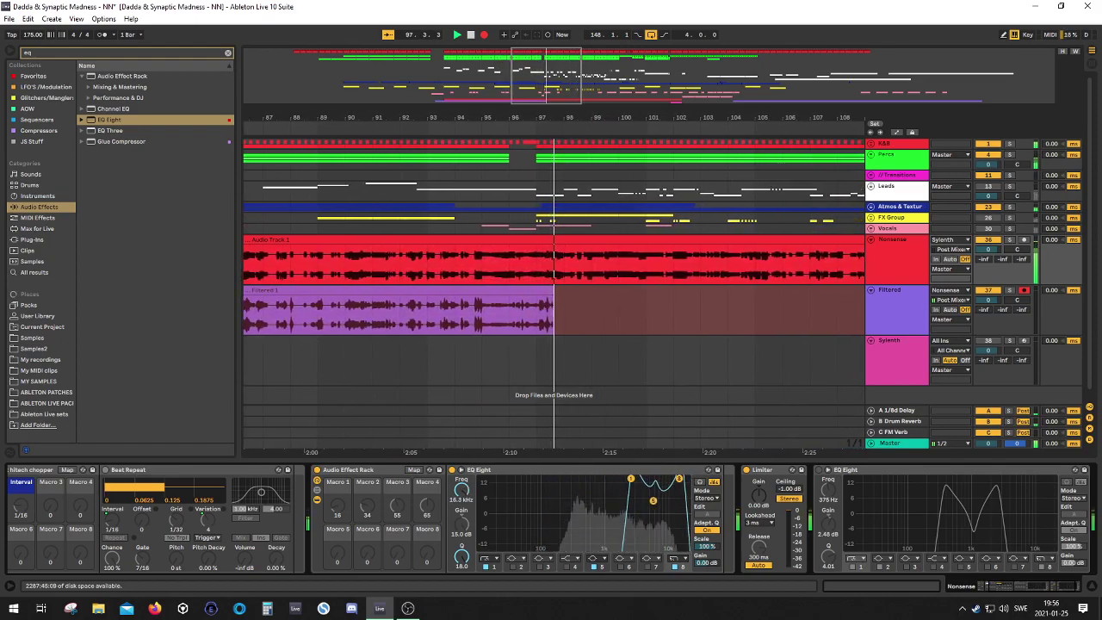
{"action": "left_click_drag", "start_coordinate": [604, 479], "coordinate": [678, 479]}
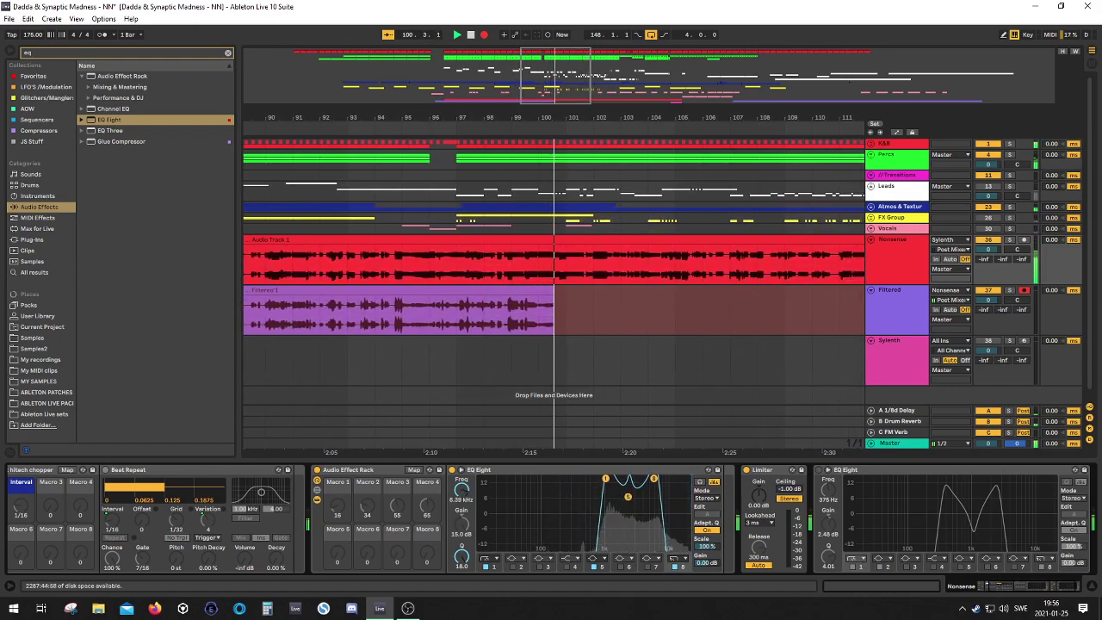
{"action": "left_click_drag", "start_coordinate": [607, 479], "coordinate": [650, 478]}
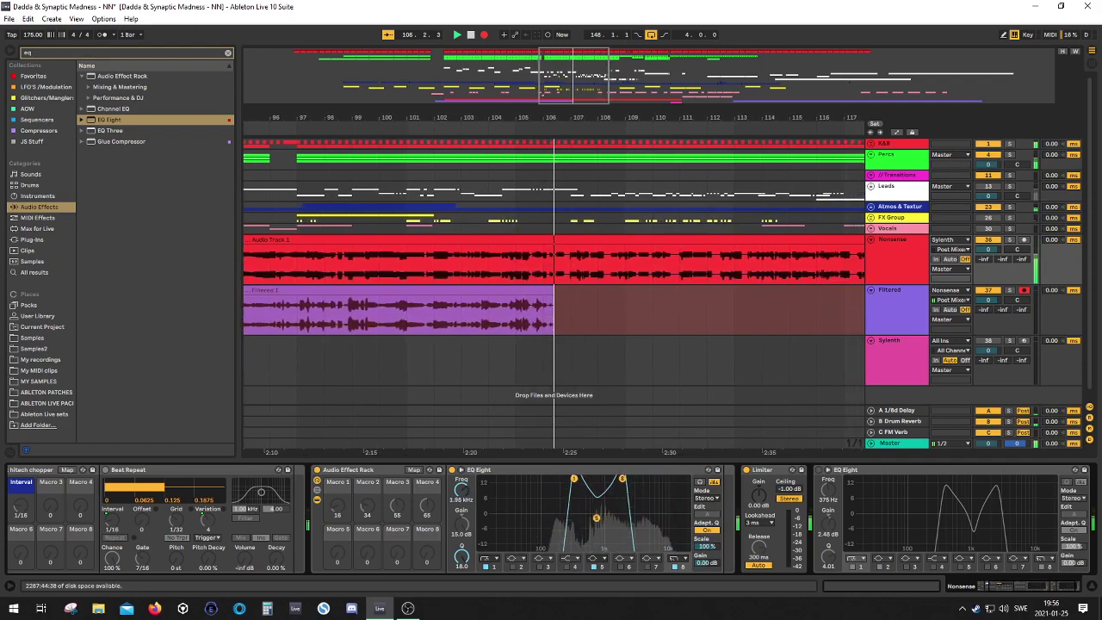
{"action": "left_click_drag", "start_coordinate": [580, 482], "coordinate": [643, 479]}
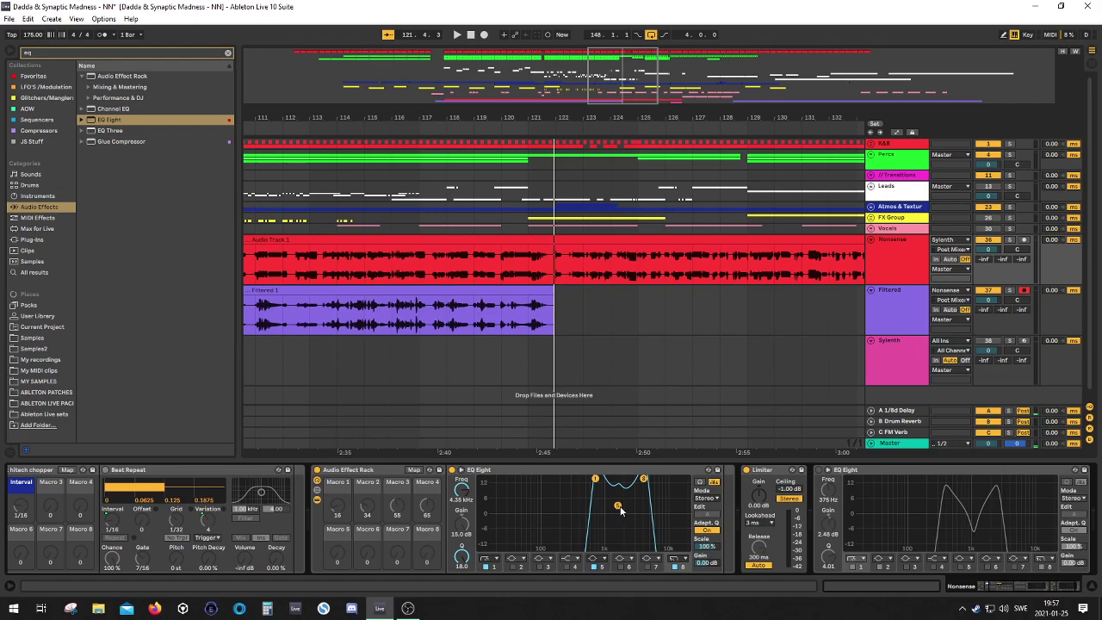
Step: In the rack's EQ Eight, activate filter 3 as a peak at about 880 Hz and 8.8 dB, and lower filter 8's resonance
{"action": "mouse_move", "coordinate": [618, 506]}
{"action": "left_mouse_down"}
{"action": "mouse_move", "coordinate": [603, 547]}
{"action": "mouse_move", "coordinate": [569, 544]}
{"action": "mouse_move", "coordinate": [598, 539]}
{"action": "mouse_move", "coordinate": [582, 534]}
{"action": "mouse_move", "coordinate": [647, 502]}
{"action": "mouse_move", "coordinate": [621, 503]}
{"action": "mouse_move", "coordinate": [623, 518]}
{"action": "mouse_move", "coordinate": [593, 530]}
{"action": "mouse_move", "coordinate": [621, 516]}
{"action": "left_mouse_up"}
{"action": "left_click", "coordinate": [540, 566]}
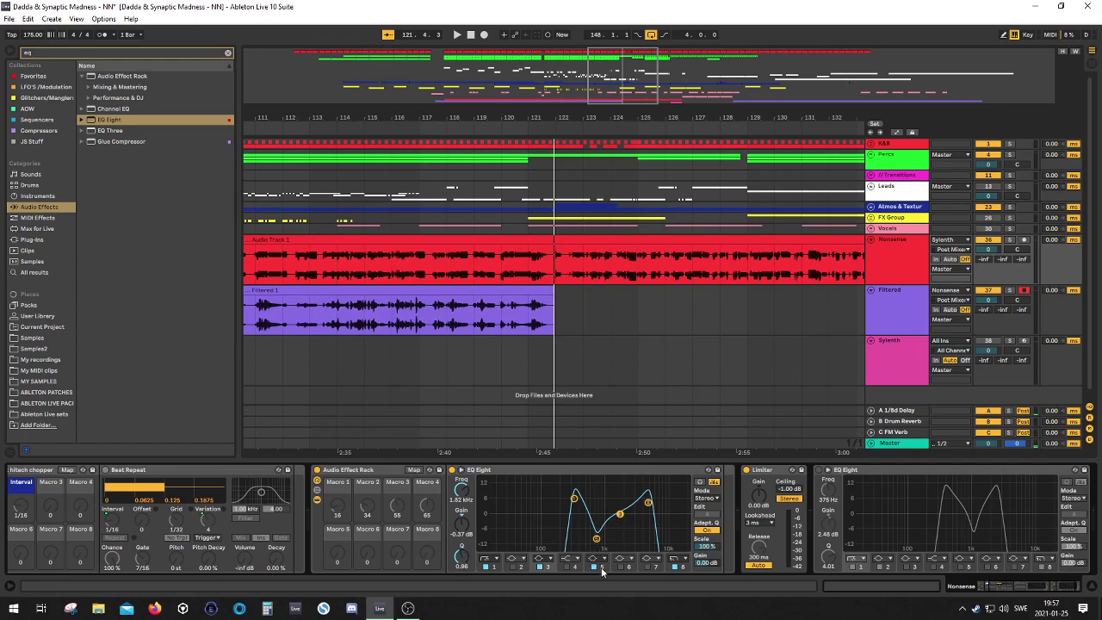
{"action": "left_click_drag", "start_coordinate": [619, 515], "coordinate": [619, 507]}
{"action": "left_click_drag", "start_coordinate": [469, 534], "coordinate": [469, 513]}
{"action": "left_click_drag", "start_coordinate": [628, 510], "coordinate": [646, 526]}
{"action": "left_click_drag", "start_coordinate": [614, 489], "coordinate": [619, 490]}
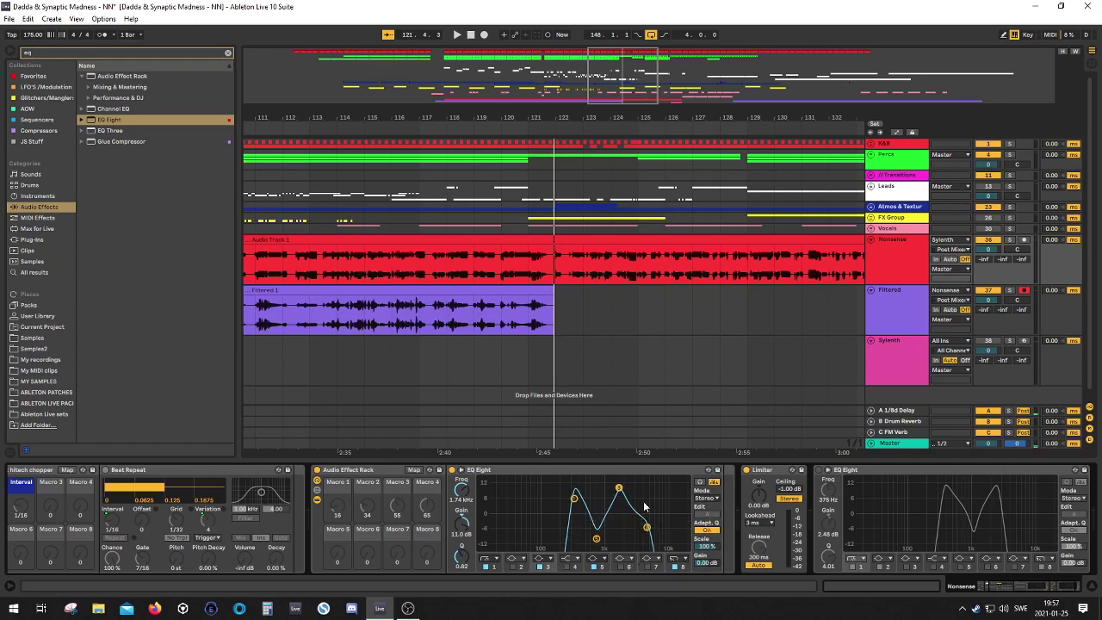
{"action": "mouse_move", "coordinate": [618, 488]}
{"action": "left_mouse_down"}
{"action": "mouse_move", "coordinate": [667, 480]}
{"action": "mouse_move", "coordinate": [600, 492]}
{"action": "left_mouse_up"}
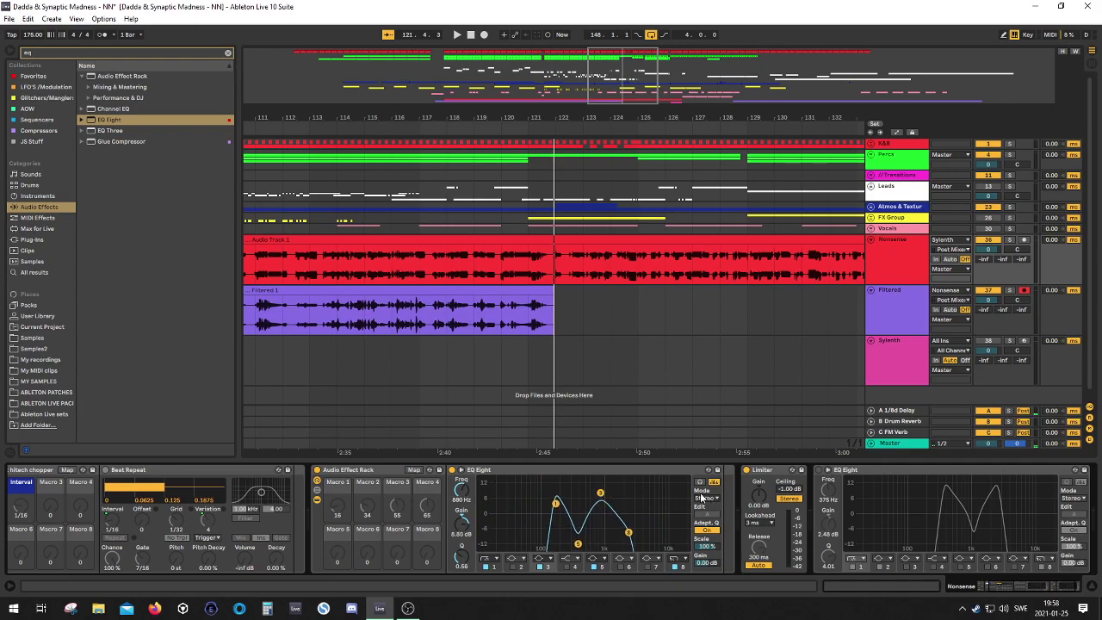